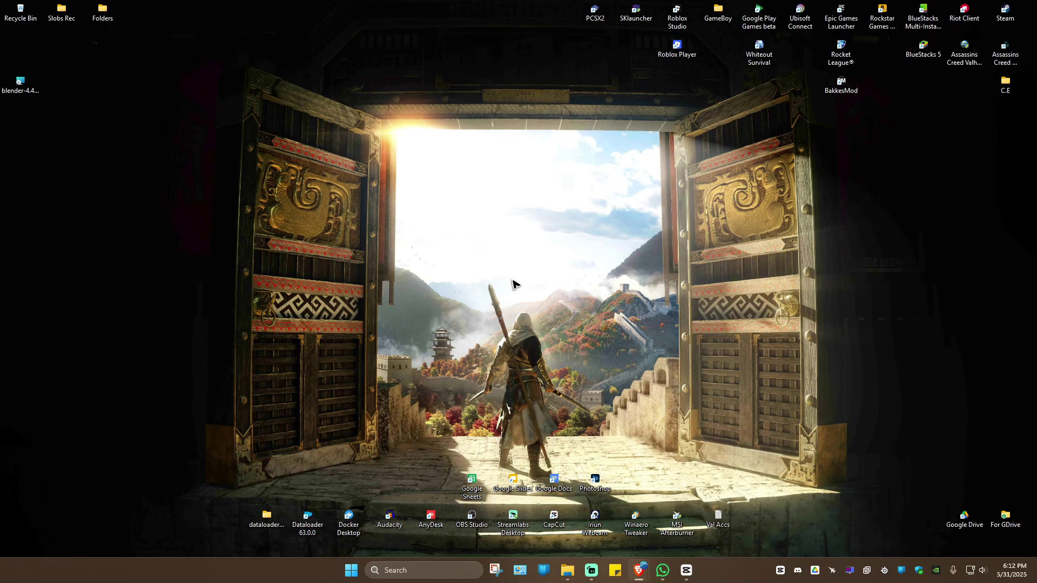
Move the BlueStacks 5 and Multi-Instance Manager shortcuts to the centre of the desktop.
left_click_drag(929, 2, 926, 103)
left_click_drag(922, 22, 637, 232)
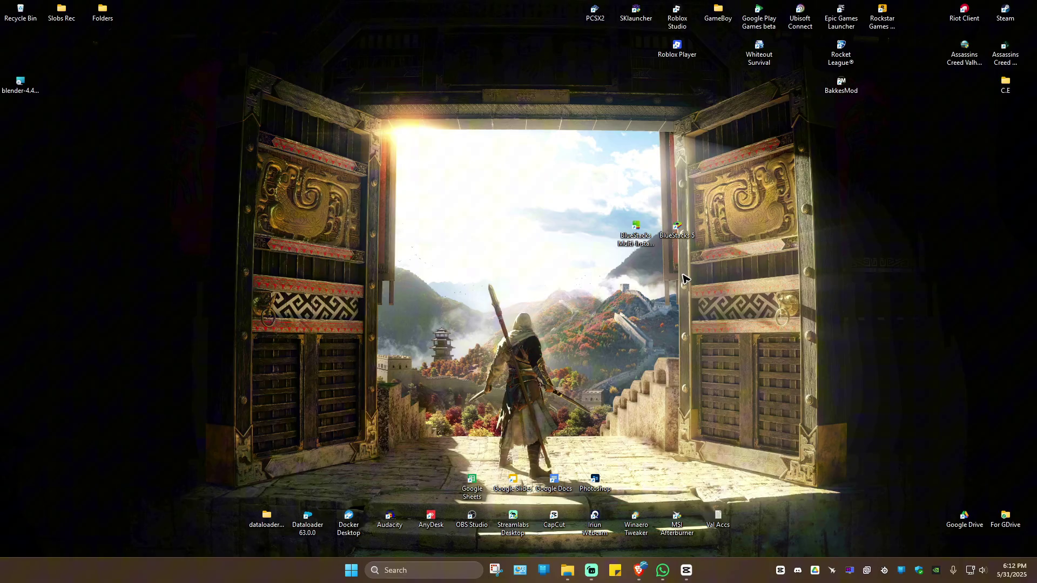
left_click(624, 242)
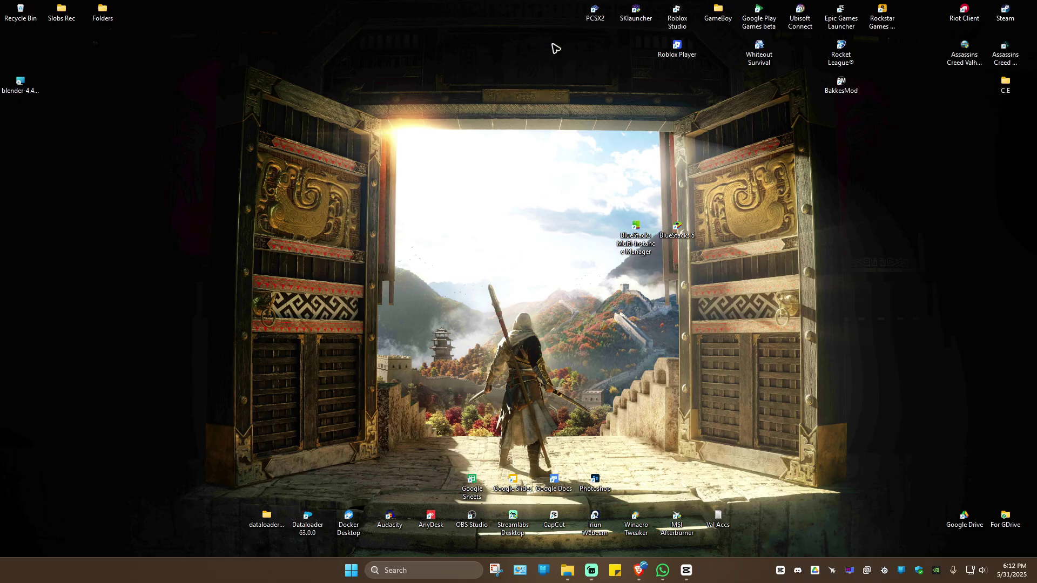
Search 'bluestack', launch Multi-Instance Manager and open the BlueStacks App Player instance's settings.
left_click(425, 571)
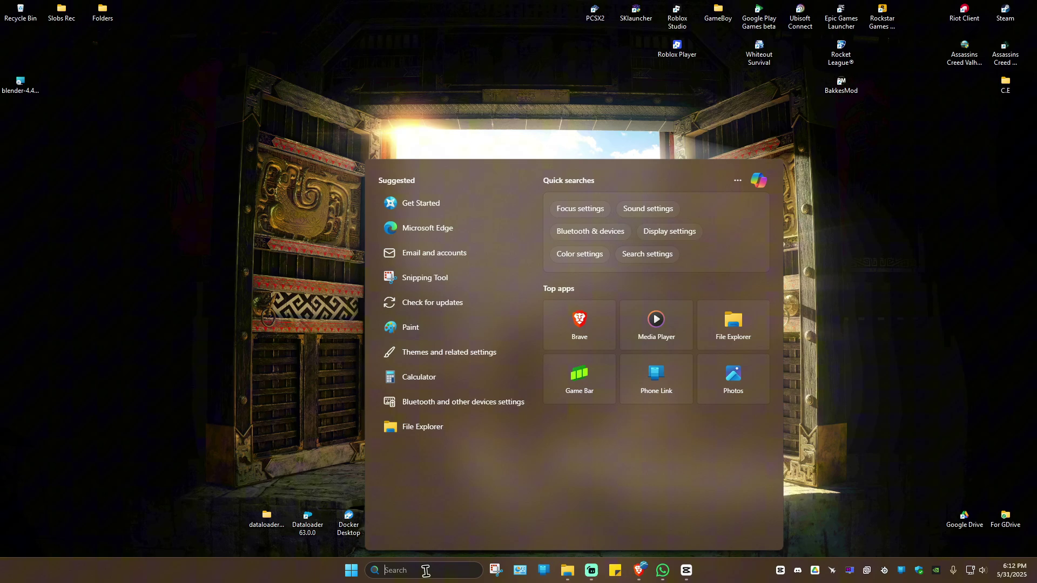
type("bluesta")
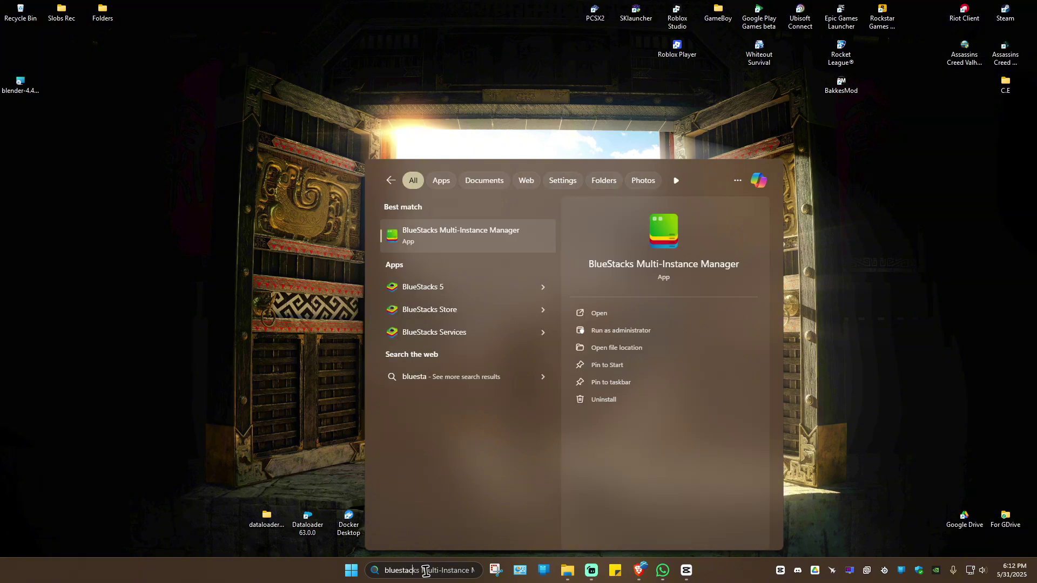
type("ck")
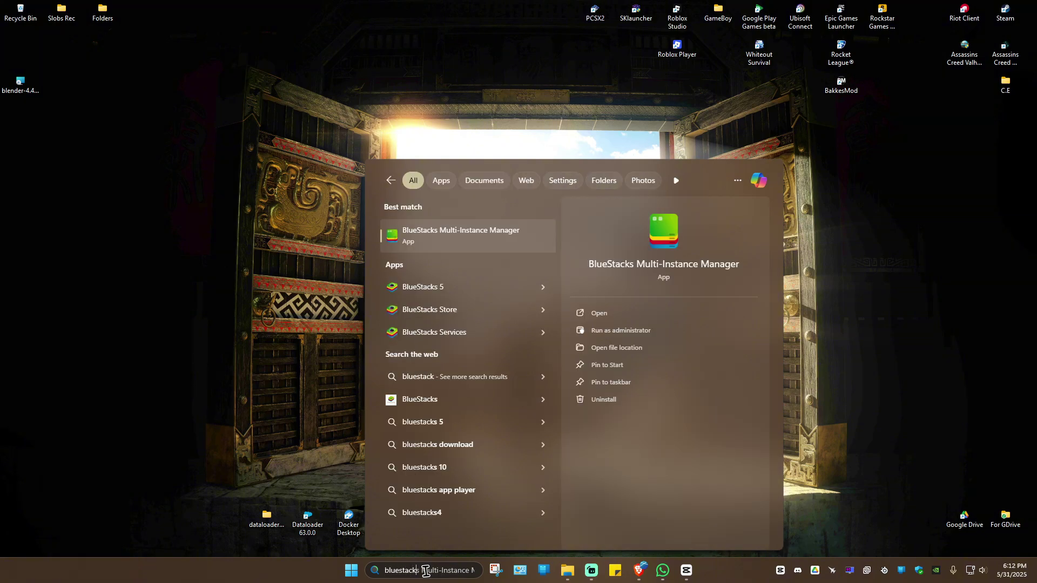
left_click(437, 236)
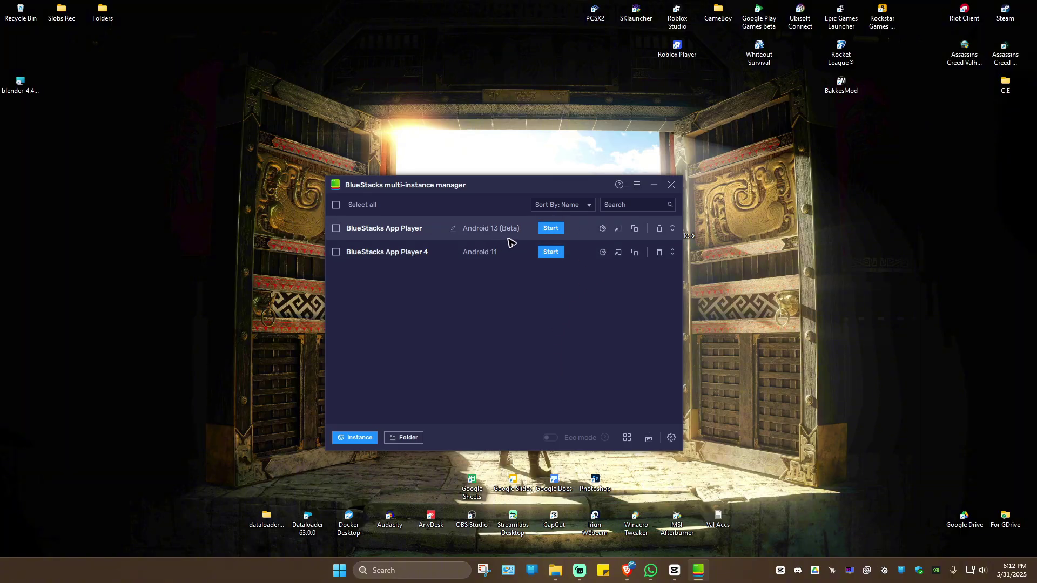
left_click(603, 228)
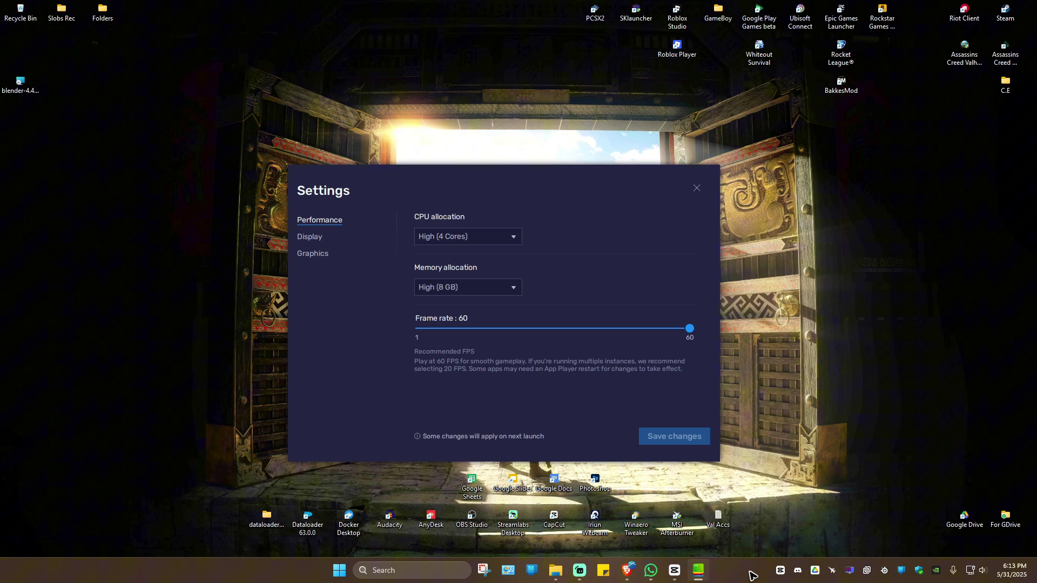
right_click(751, 576)
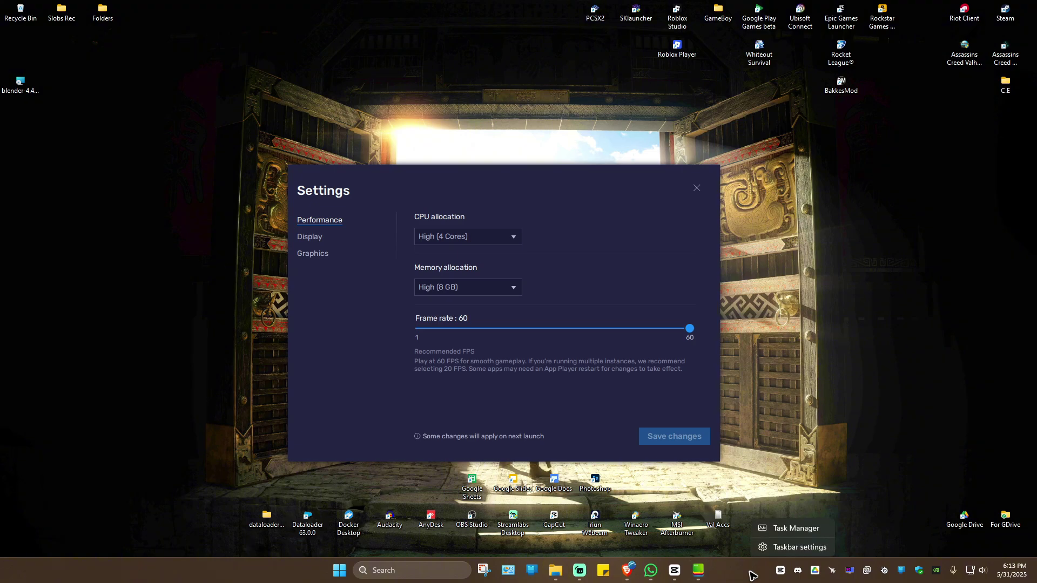
left_click(792, 531)
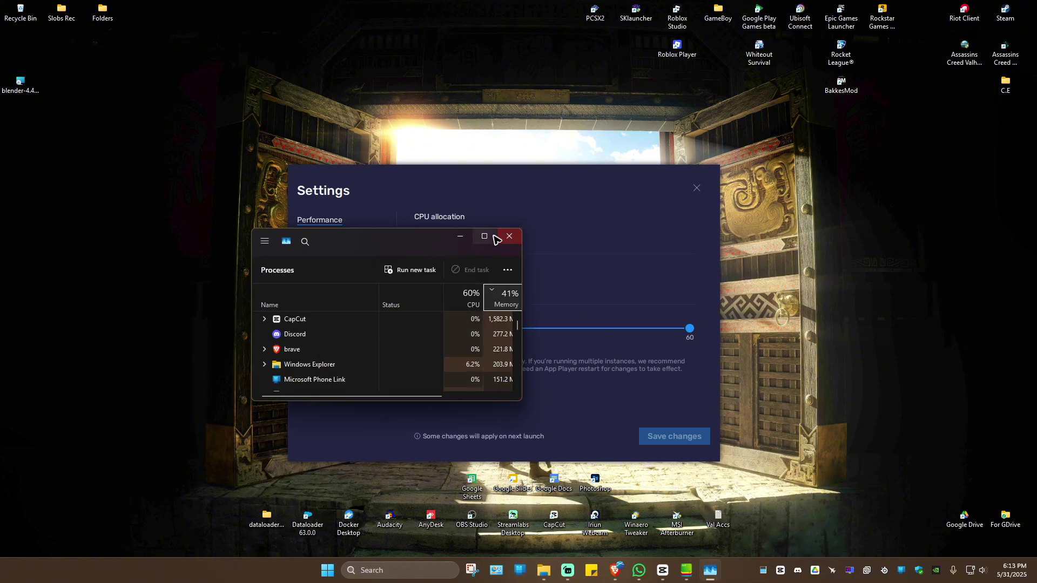
left_click(495, 238)
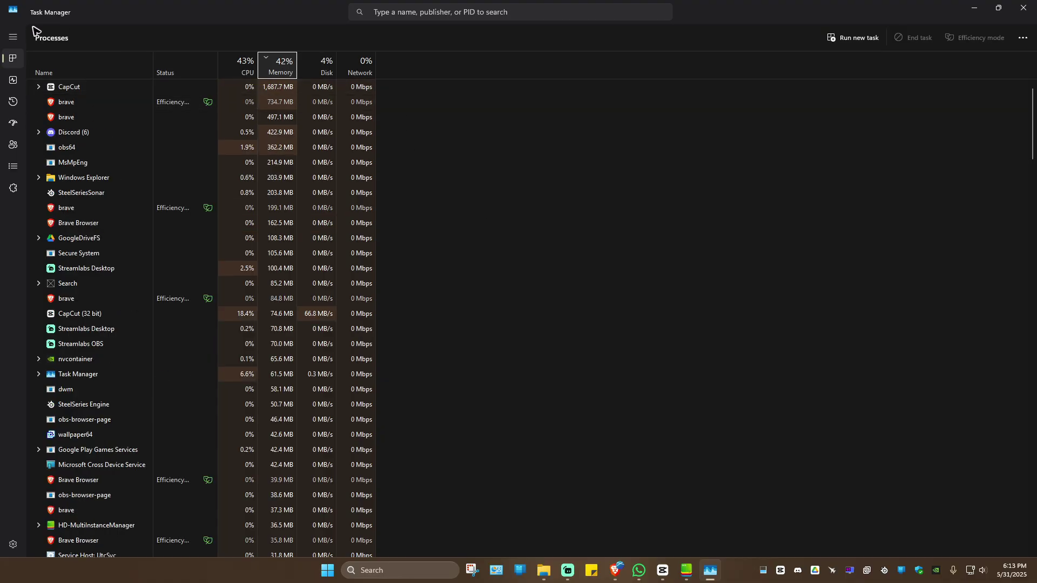
left_click(14, 81)
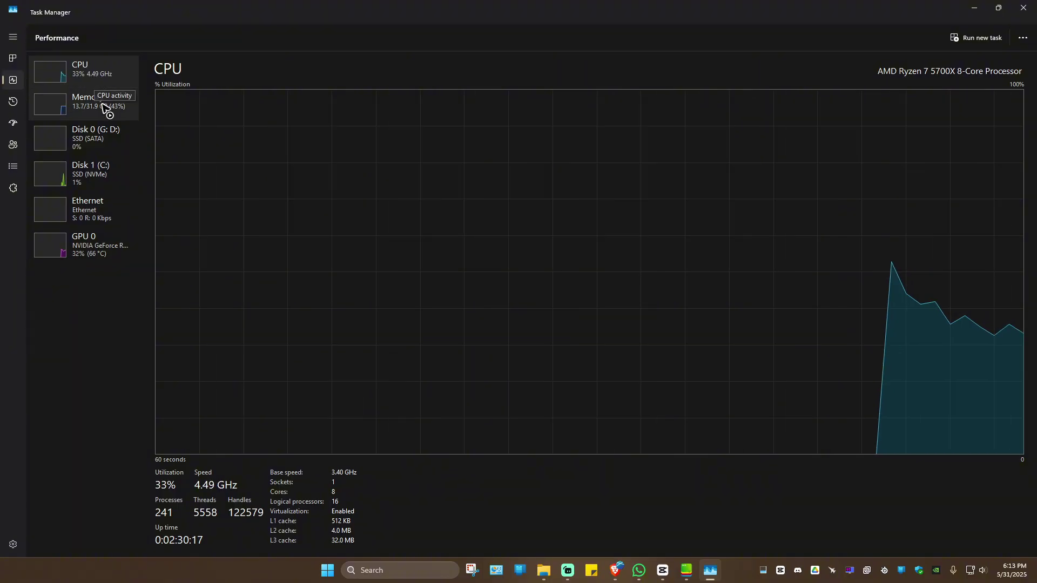
left_click(101, 105)
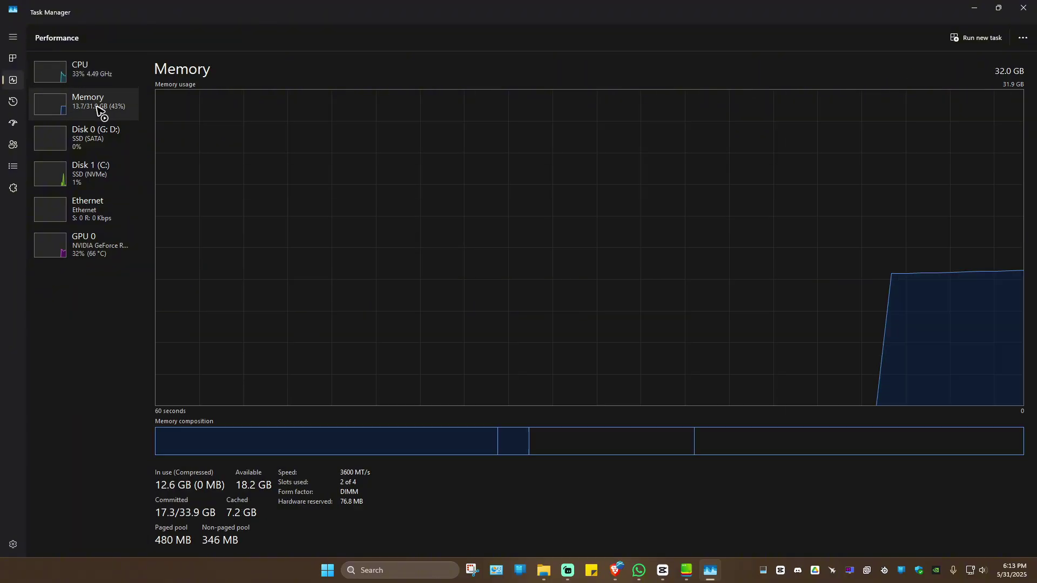
left_click(104, 246)
left_click(103, 78)
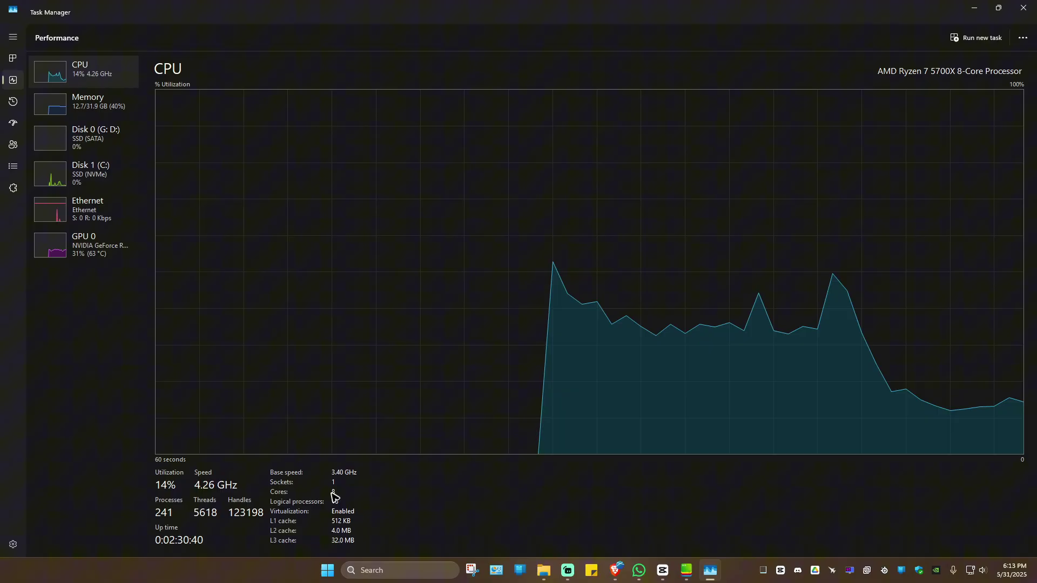
left_click(974, 9)
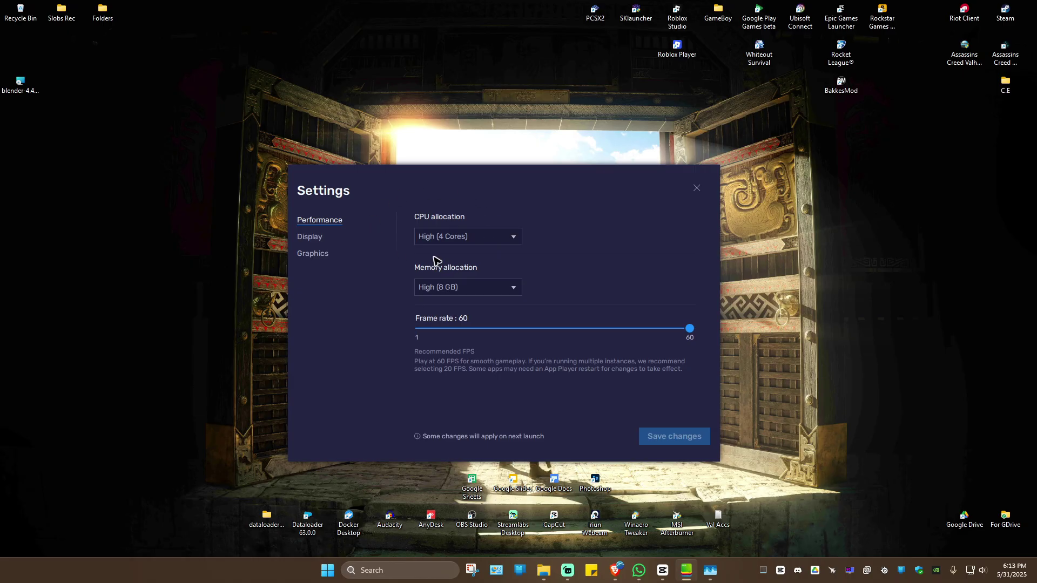
left_click(426, 289)
left_click(432, 302)
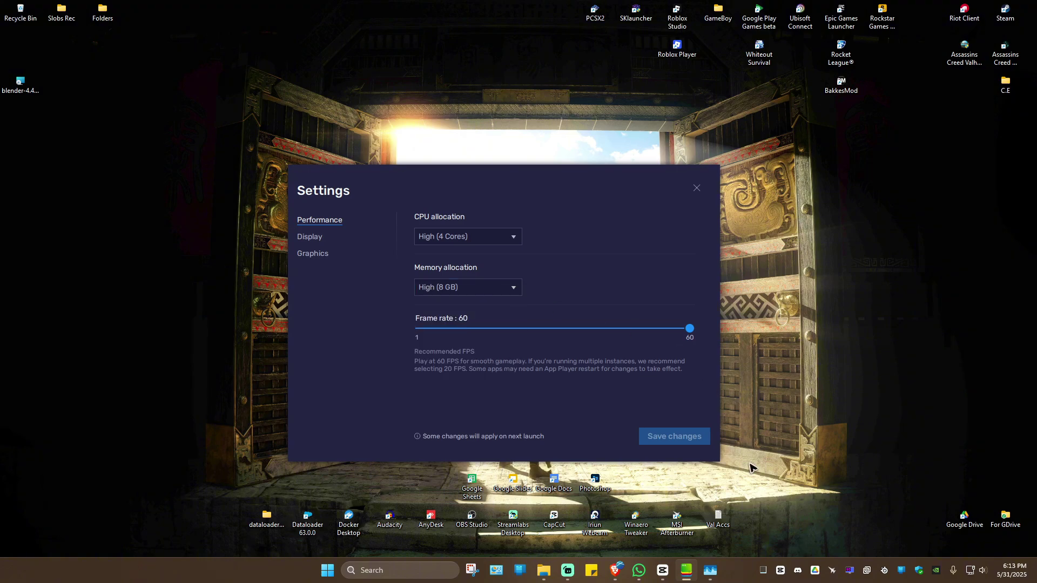
left_click(710, 570)
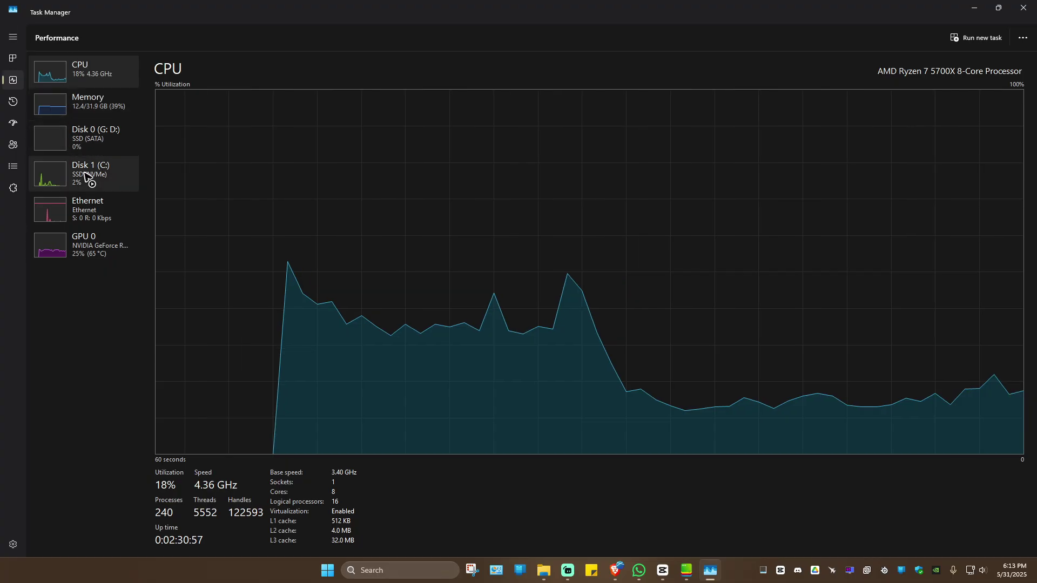
left_click(79, 119)
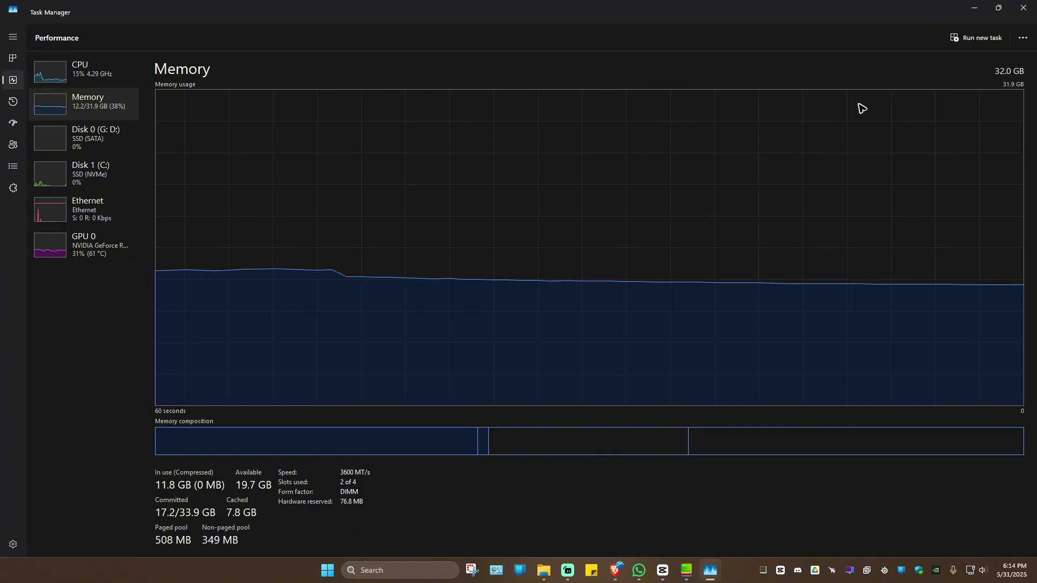
left_click(981, 9)
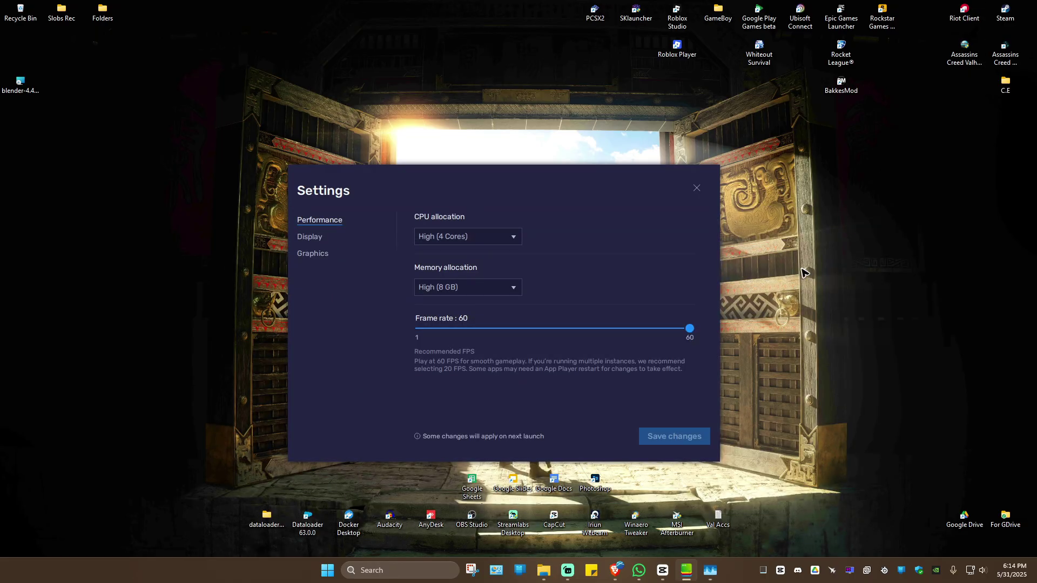
Keep memory allocation at High (8 GB) and switch to the Graphics settings page.
left_click(513, 290)
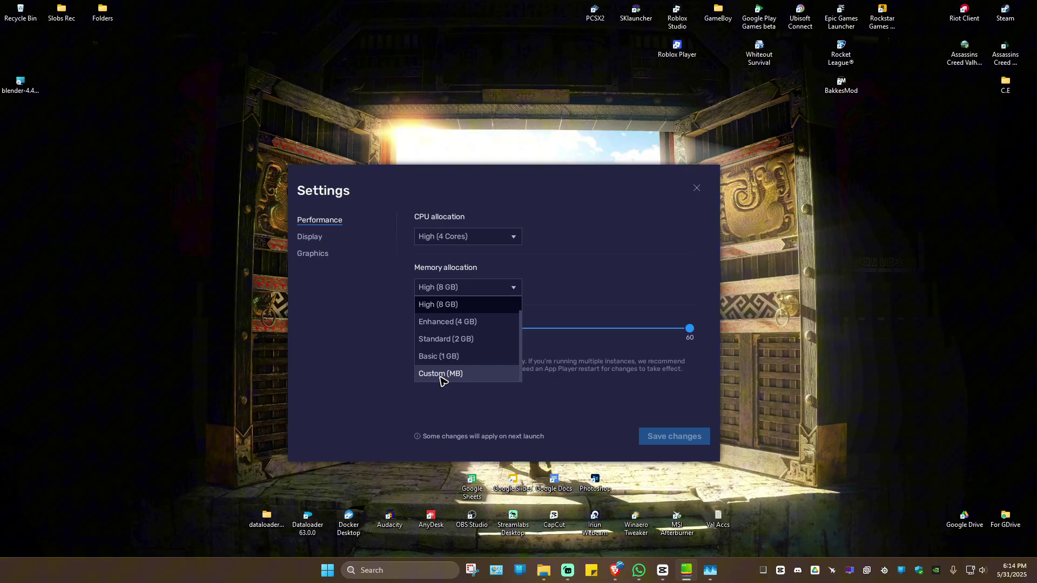
left_click(454, 309)
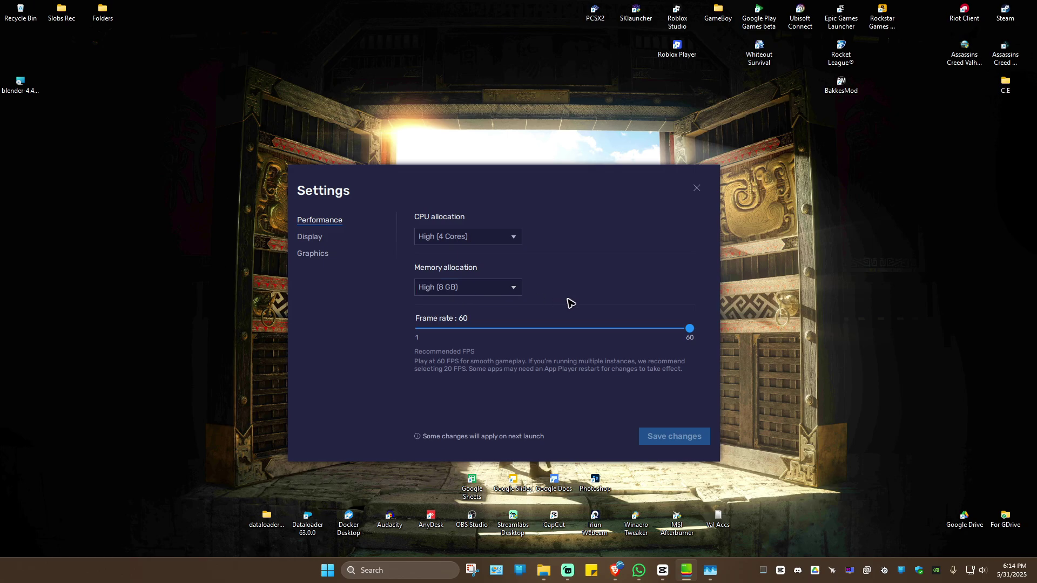
left_click(498, 294)
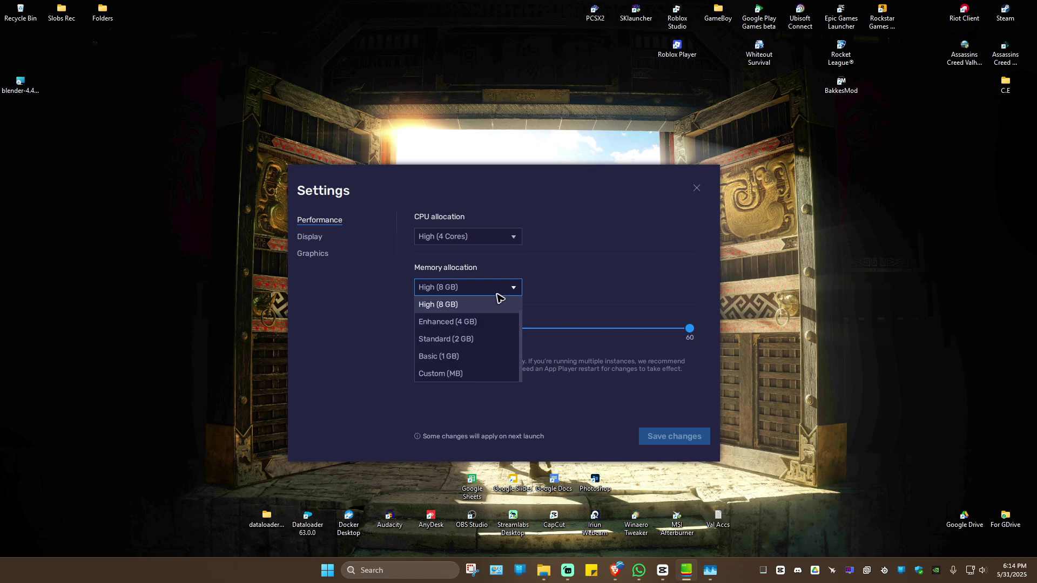
left_click(581, 287)
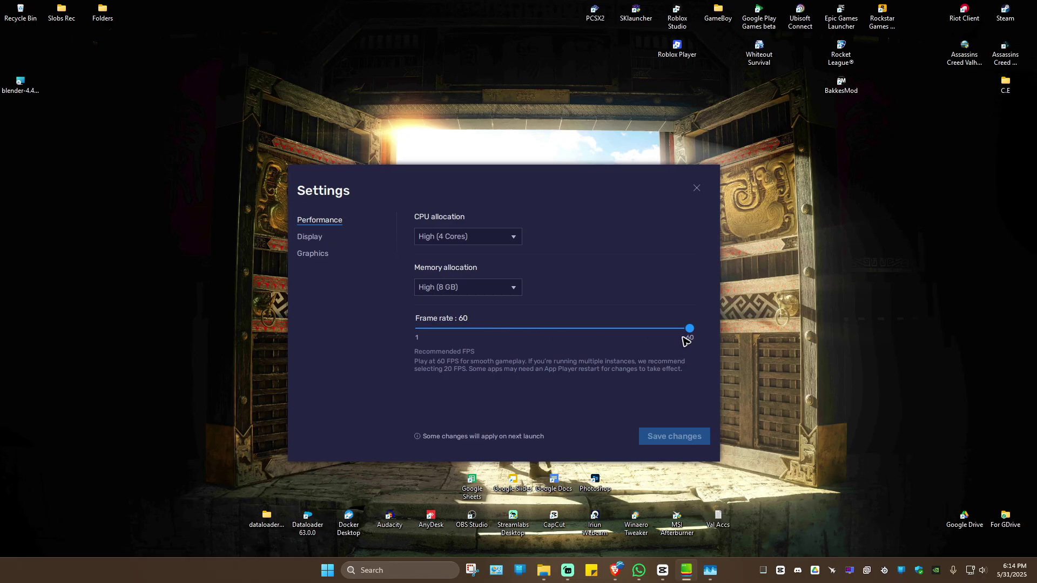
left_click(311, 255)
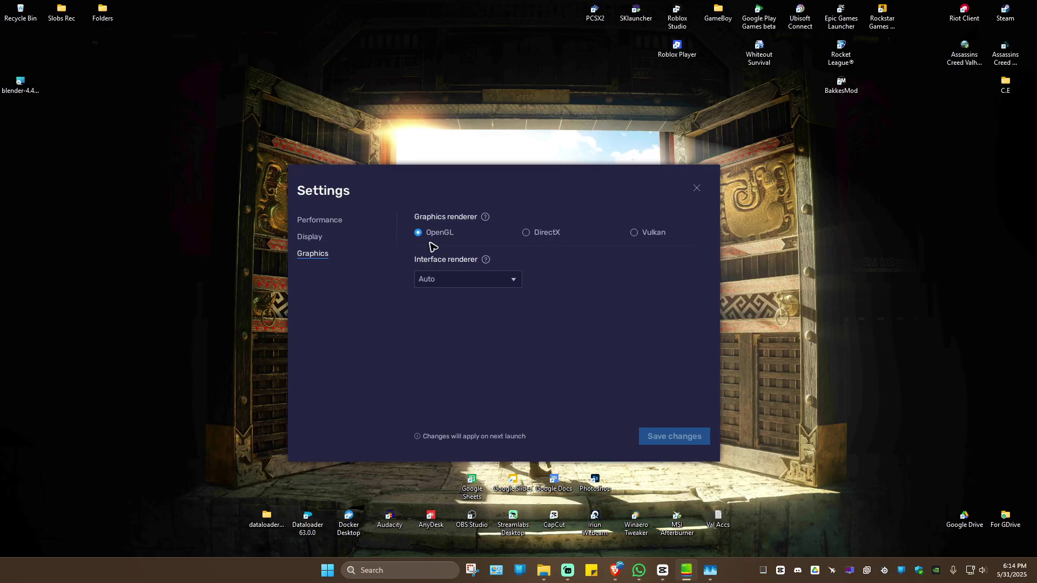
Try OpenGL and DirectX interface renderers, switching the graphics renderer to DirectX.
left_click(484, 283)
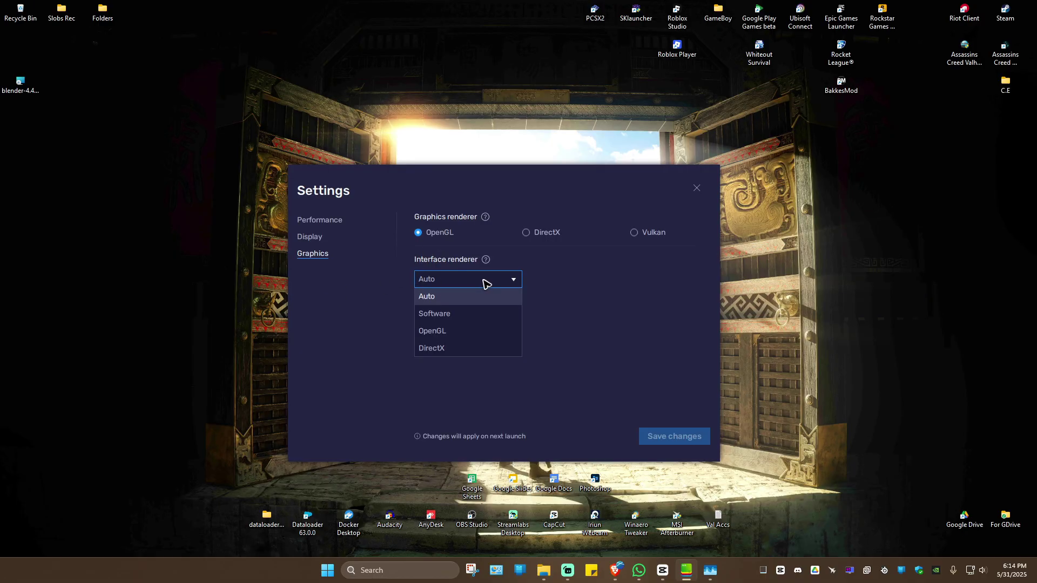
left_click(440, 334)
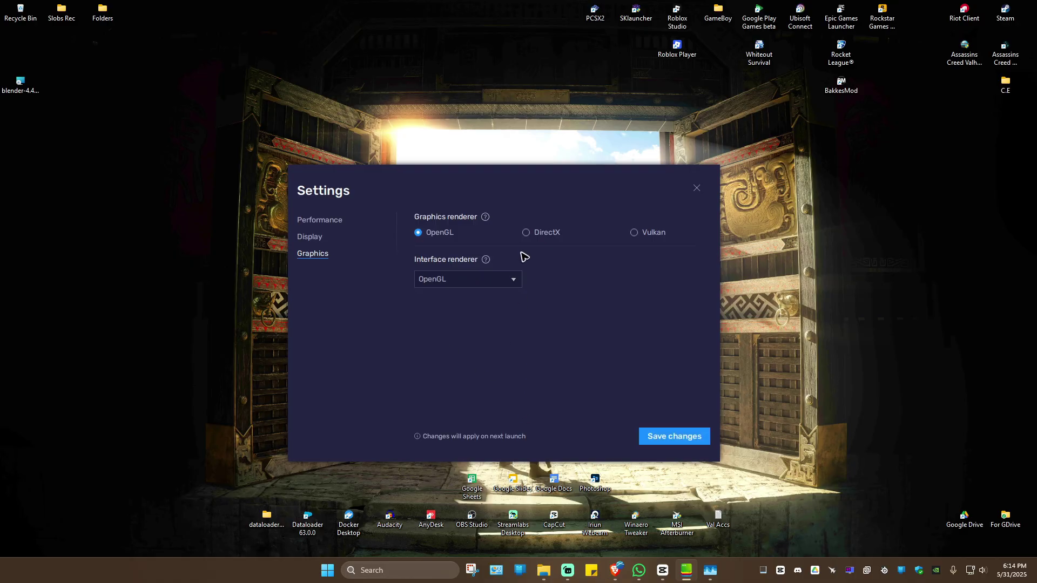
left_click(526, 234)
left_click(496, 280)
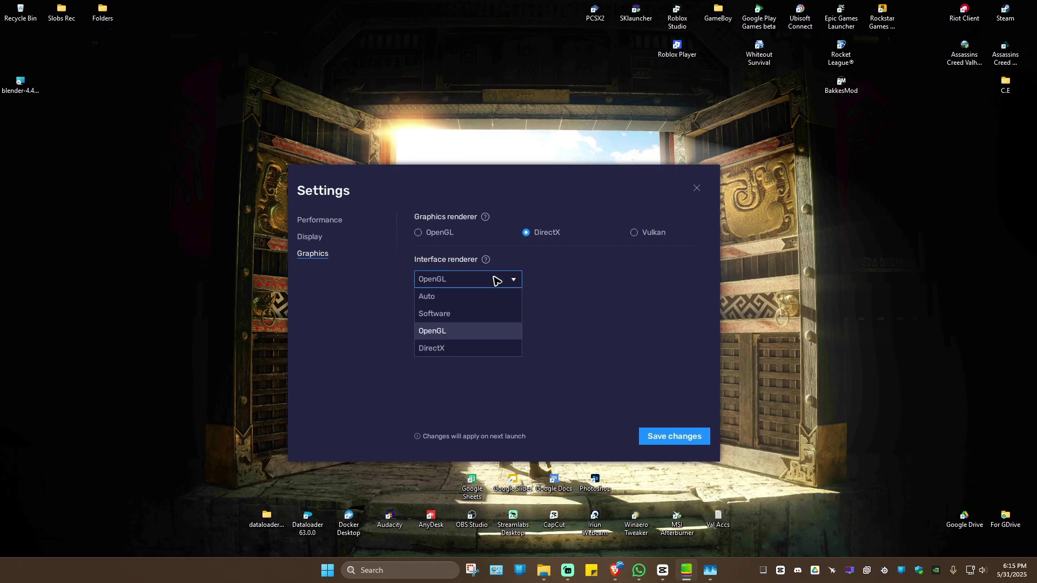
left_click(442, 350)
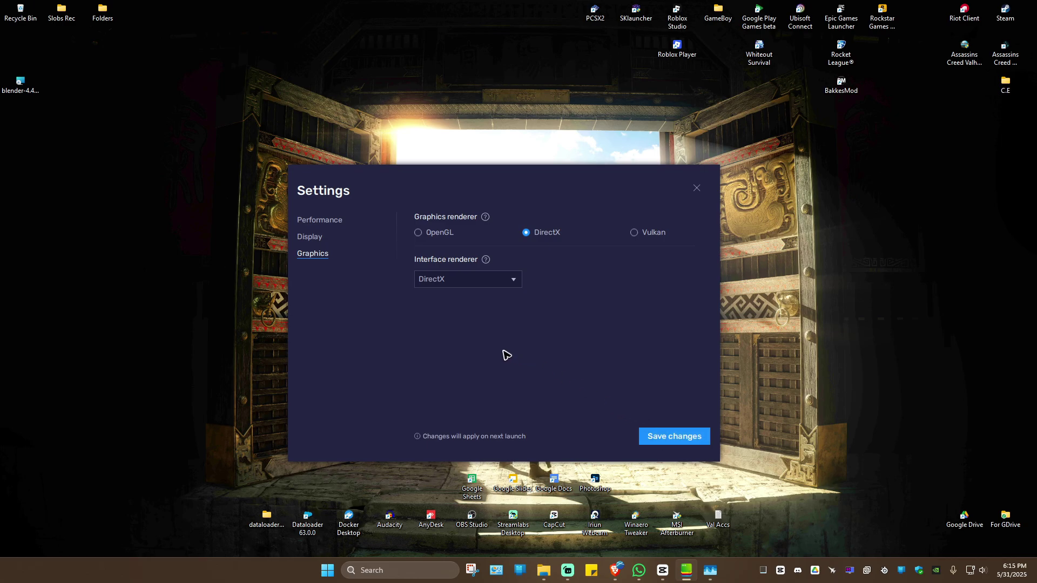
Restore OpenGL graphics renderer with Auto interface renderer and close Settings without saving.
left_click(419, 233)
left_click(462, 281)
left_click(456, 294)
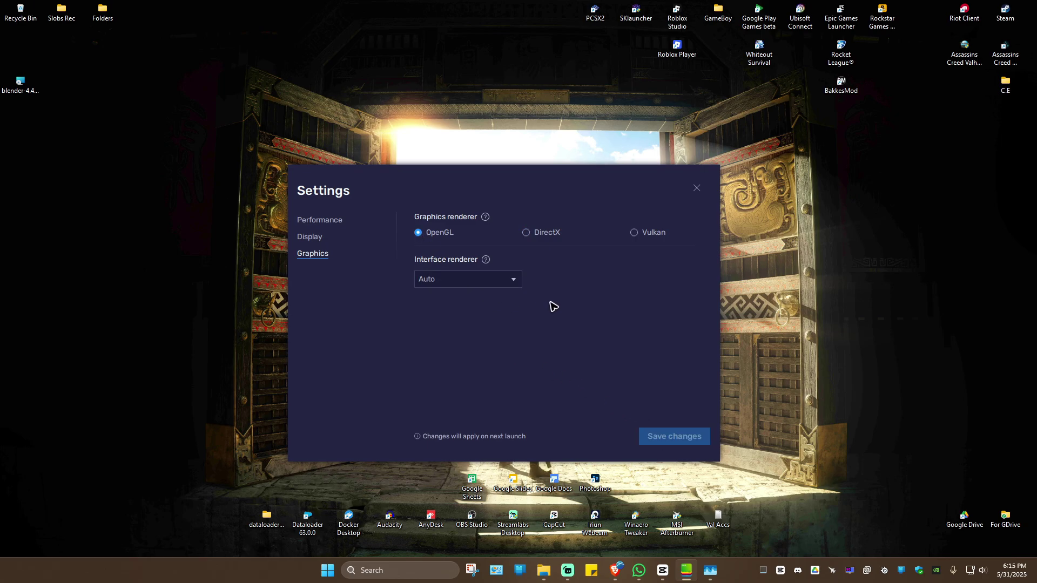
left_click(696, 188)
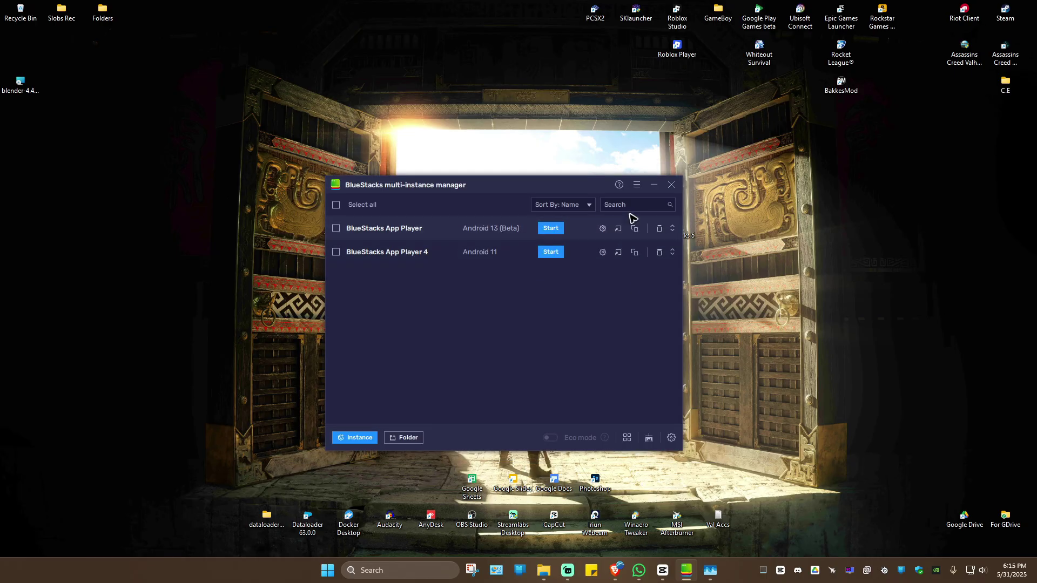
Close the manager and open Windows Graphics settings via a 'graphics' search, maximized.
left_click(671, 183)
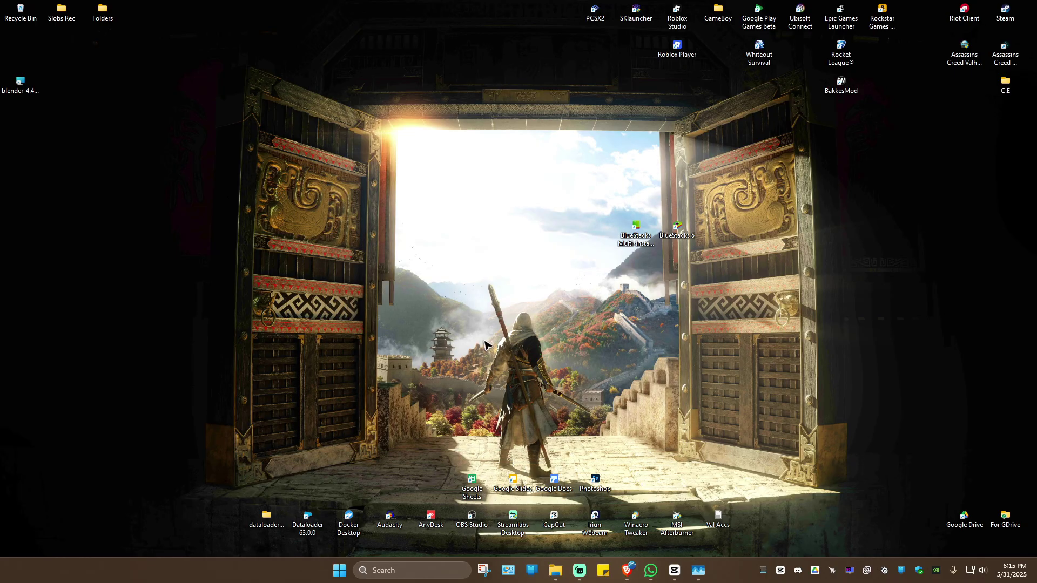
left_click(413, 567)
type("graphics")
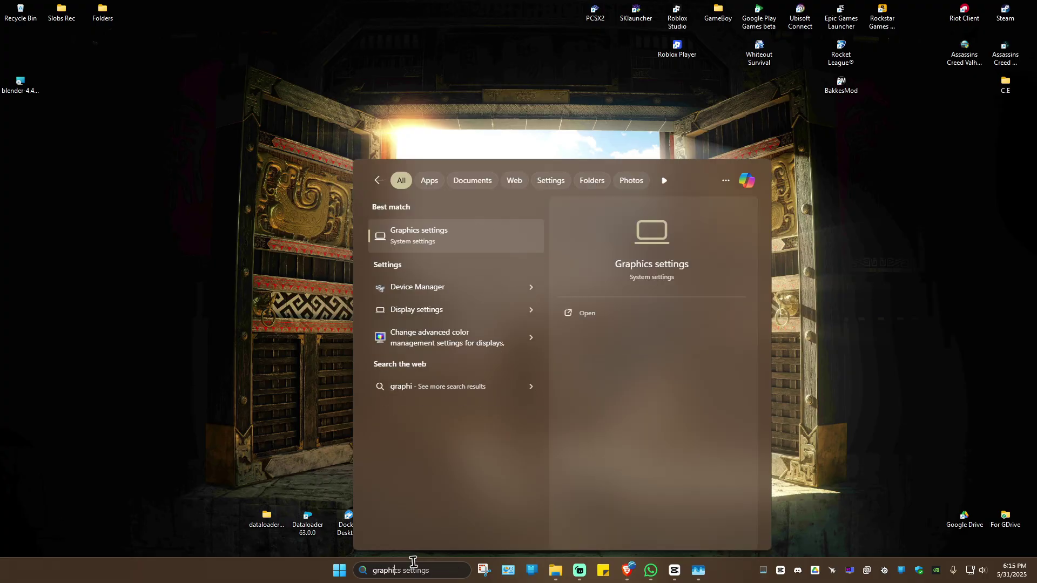
left_click(443, 243)
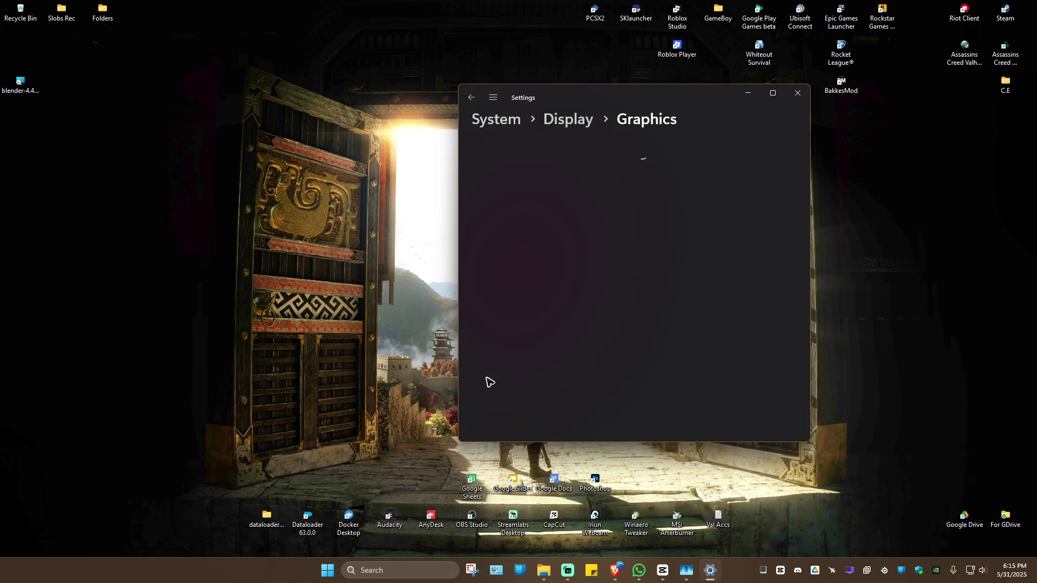
left_click(772, 93)
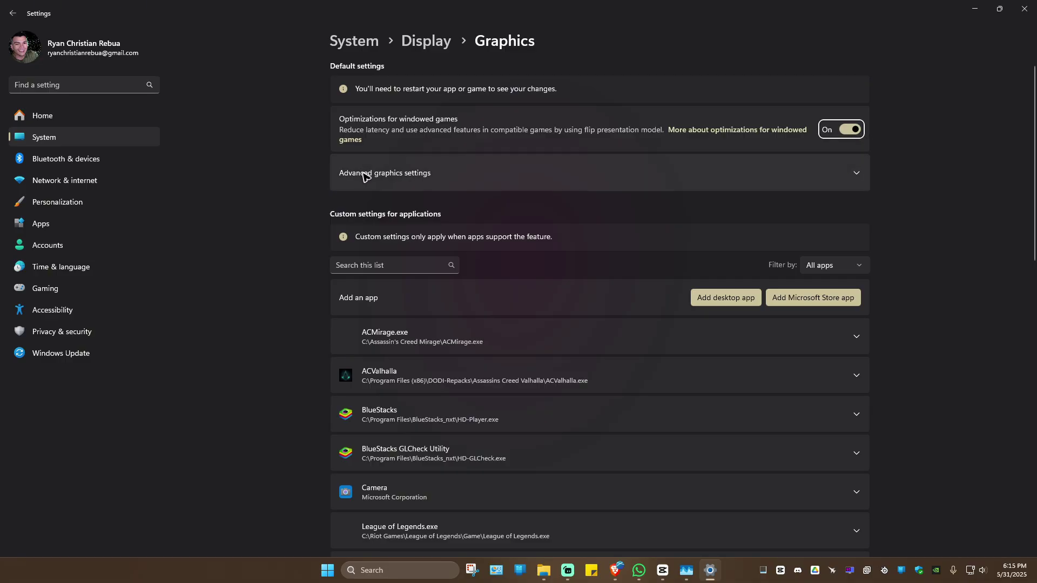
Keep BlueStacks' GPU preference on High Performance (NVIDIA GeForce RTX 2060 SUPER).
left_click(788, 188)
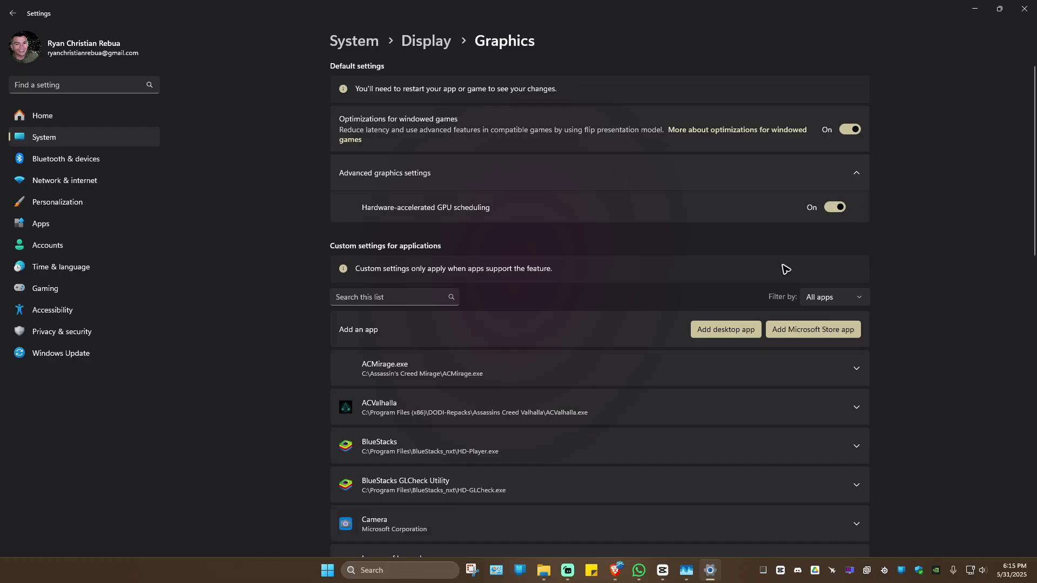
scroll(407, 284, "down", 3)
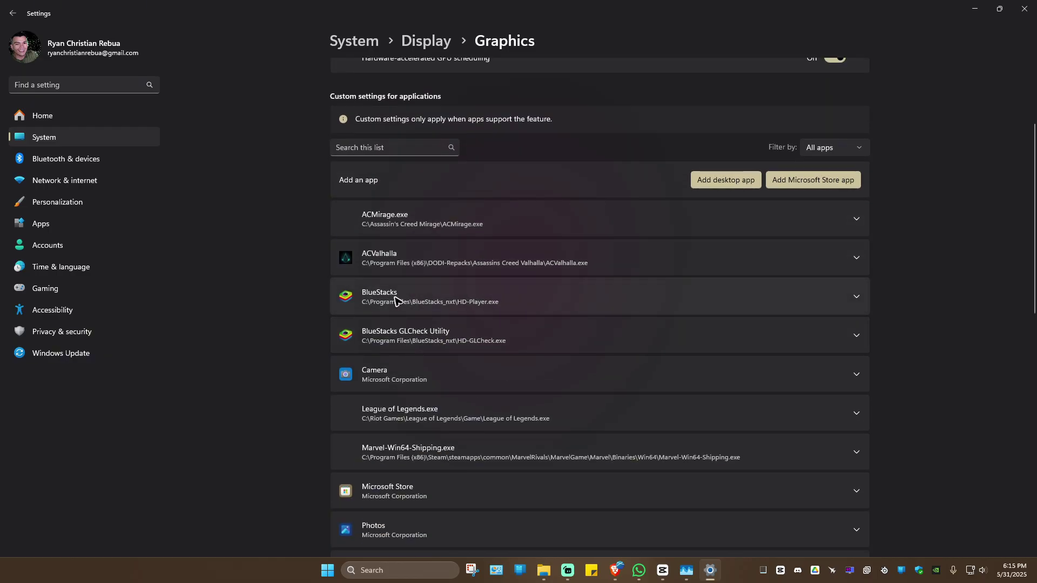
left_click(856, 296)
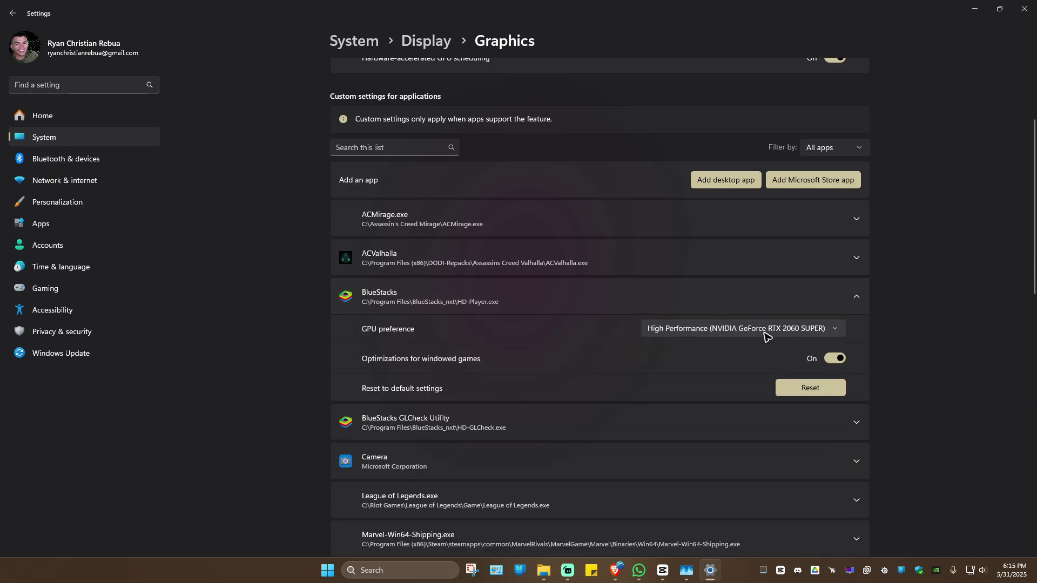
left_click(838, 330)
left_click(836, 329)
left_click(1024, 8)
right_click(455, 238)
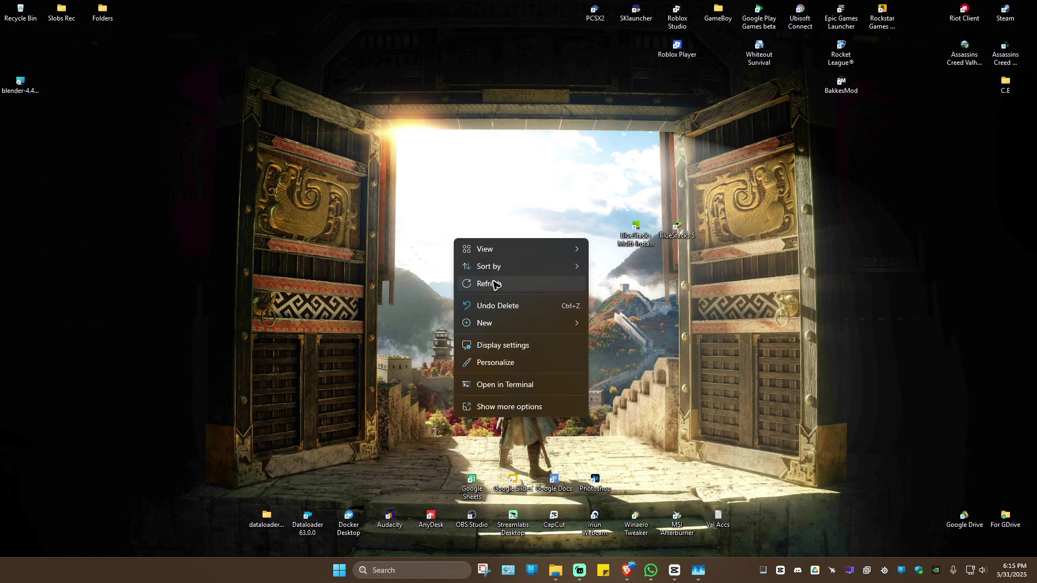
left_click(484, 283)
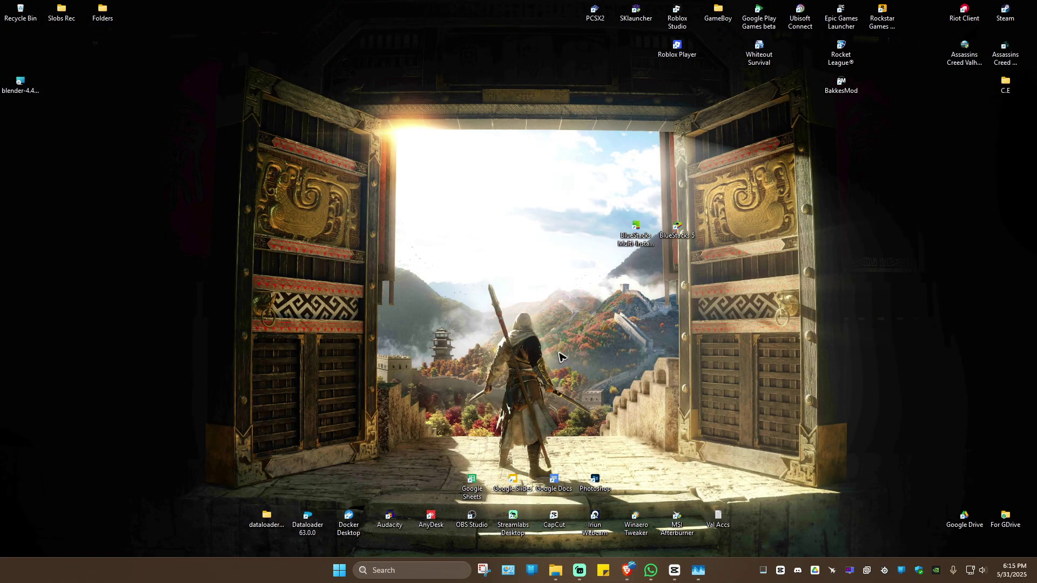
double_click(638, 240)
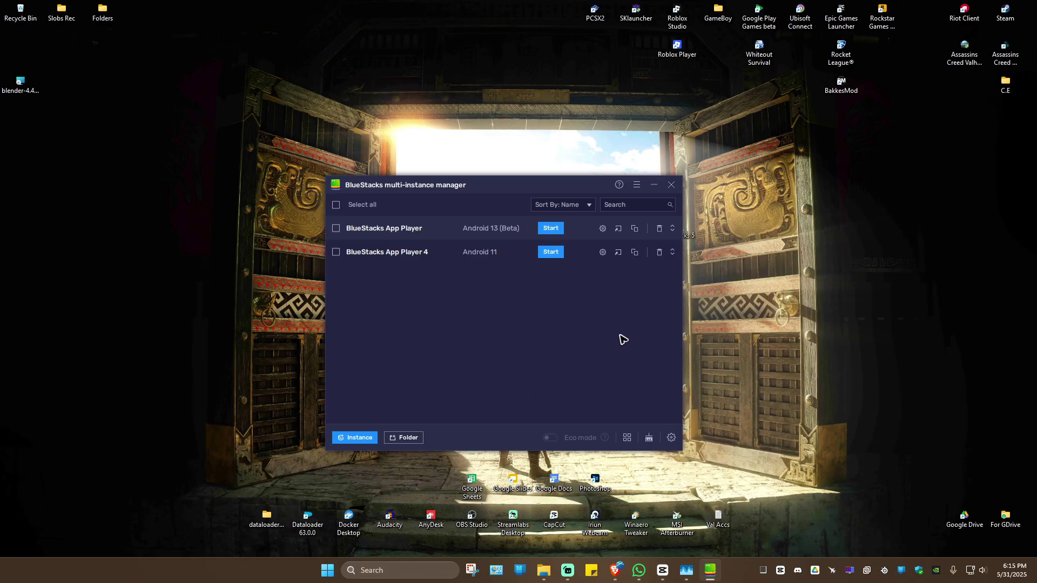
left_click(358, 438)
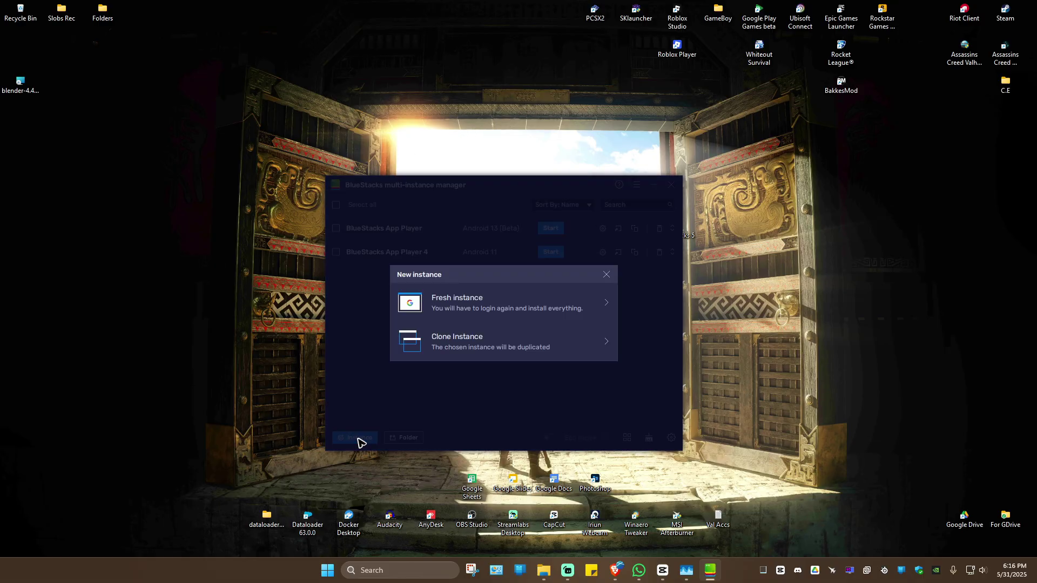
left_click(487, 311)
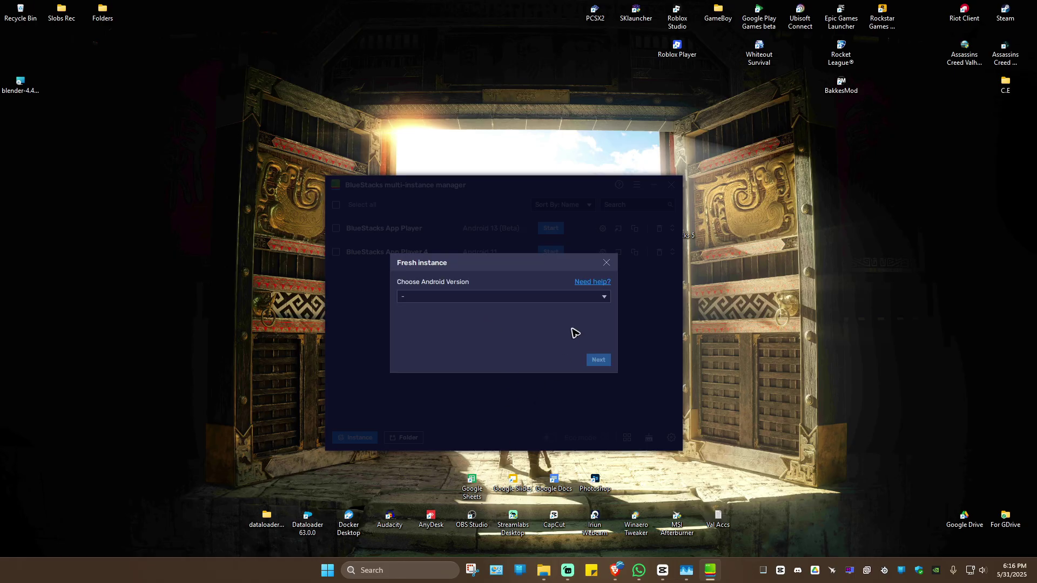
left_click(597, 297)
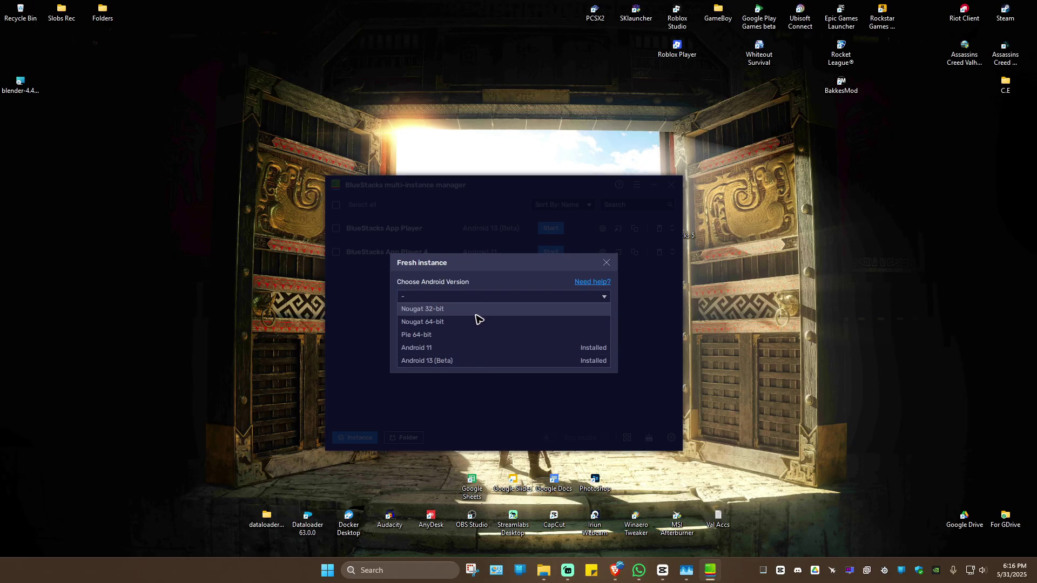
left_click(607, 263)
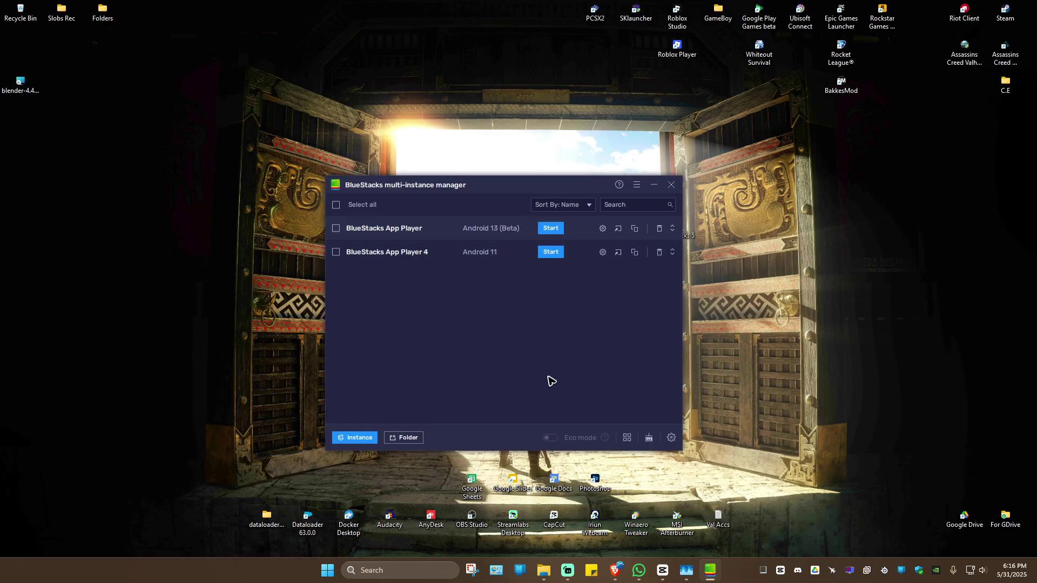
left_click(672, 186)
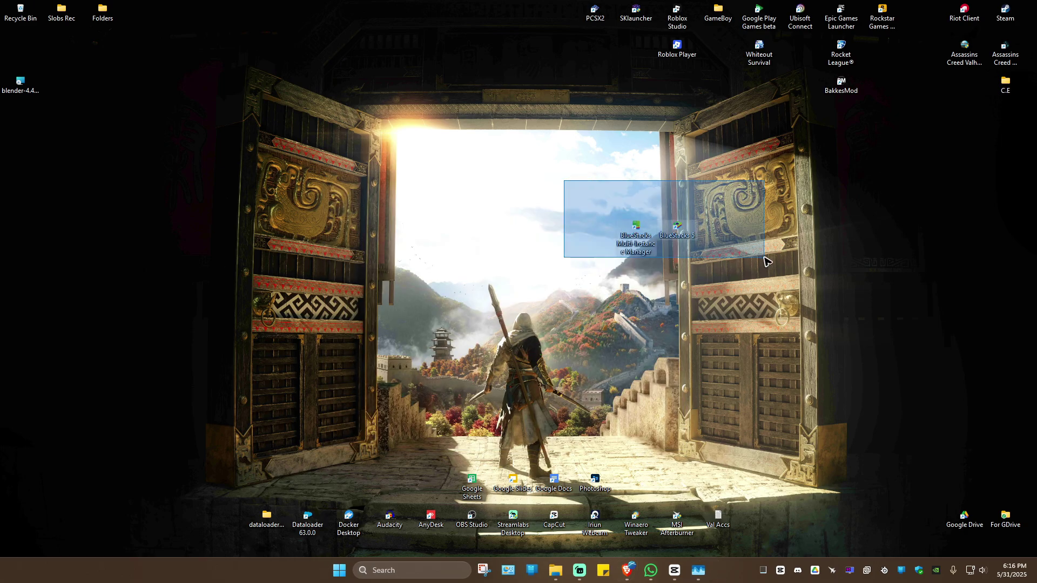